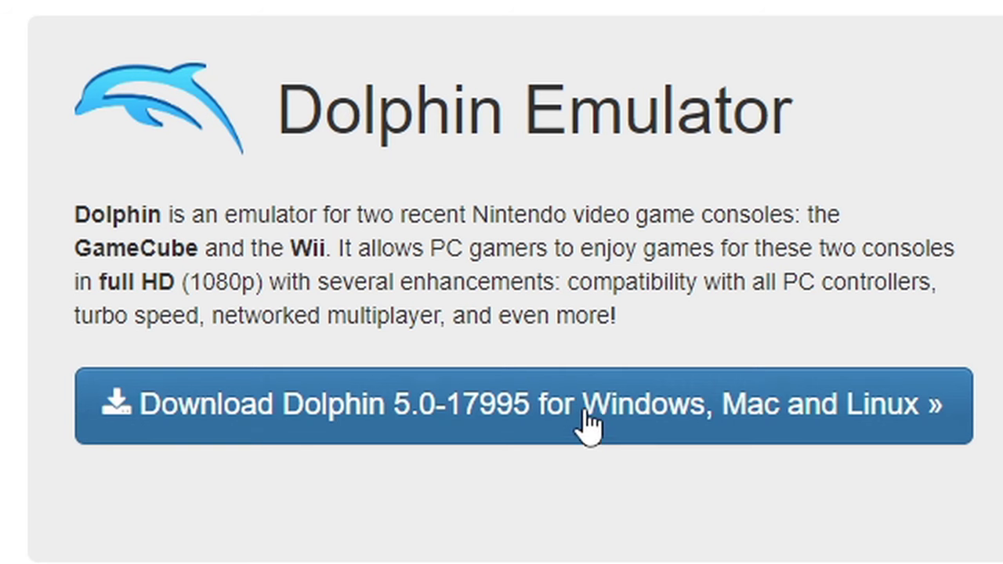
- Download the Windows x64 build of development version 5.0-18505 from the Dolphin download page
{"action": "left_click", "coordinate": [586, 415]}
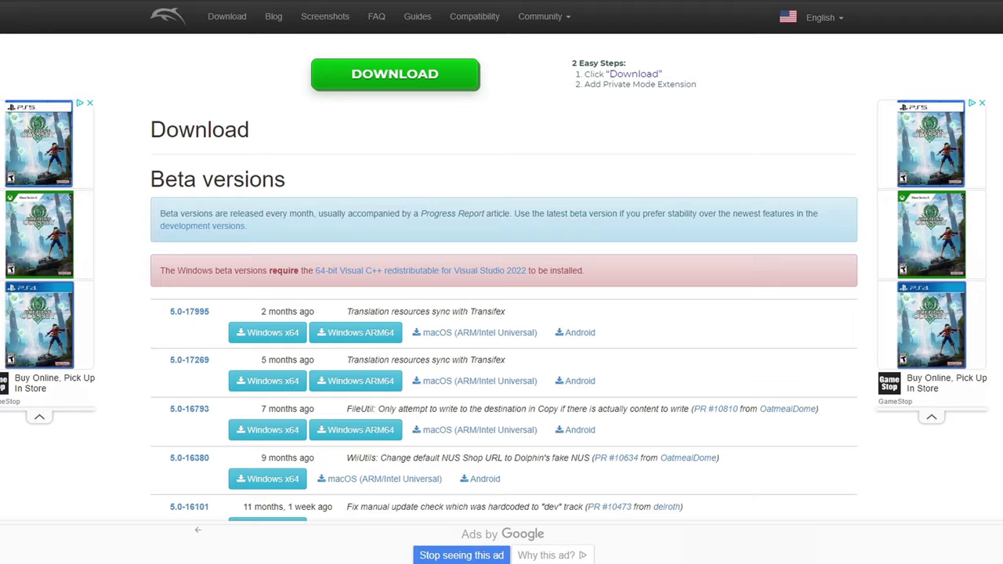
{"action": "scroll", "coordinate": [501, 262], "scroll_direction": "down", "scroll_amount": 8}
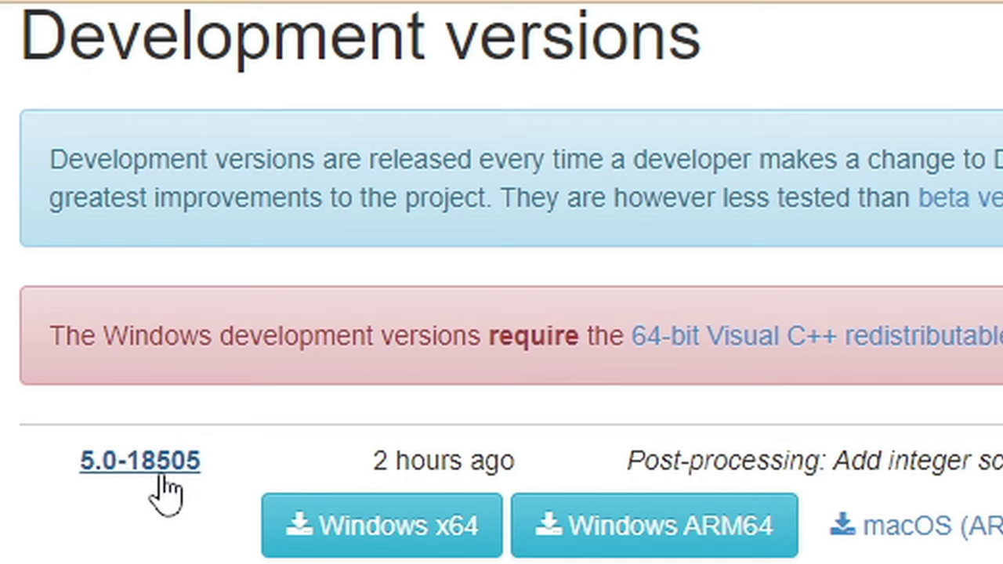
{"action": "left_click", "coordinate": [388, 528]}
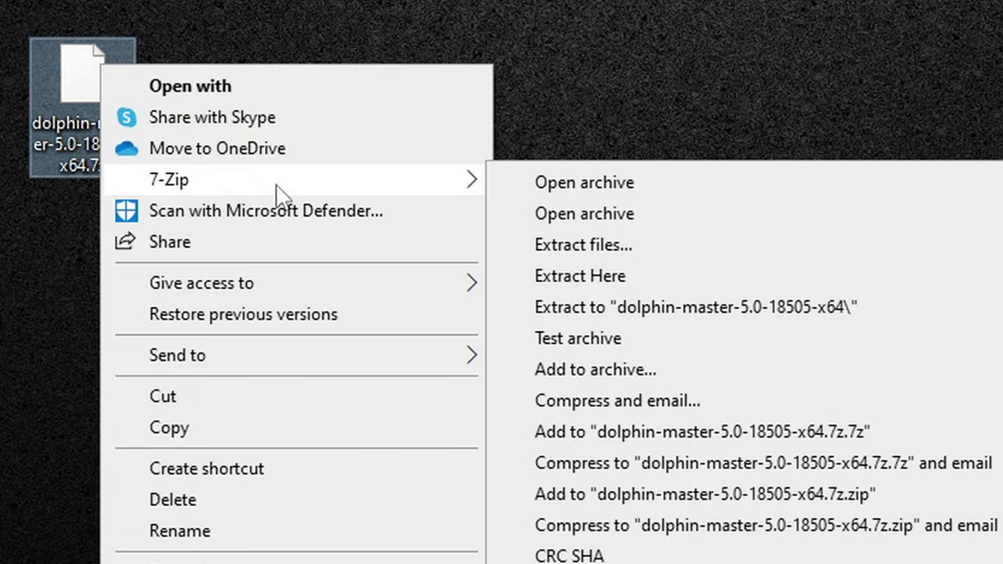
- Extract the downloaded archive into its own dolphin-master-5.0-18505-x64 folder and launch Dolphin from the Dolphin-x64 folder
{"action": "left_click", "coordinate": [786, 308]}
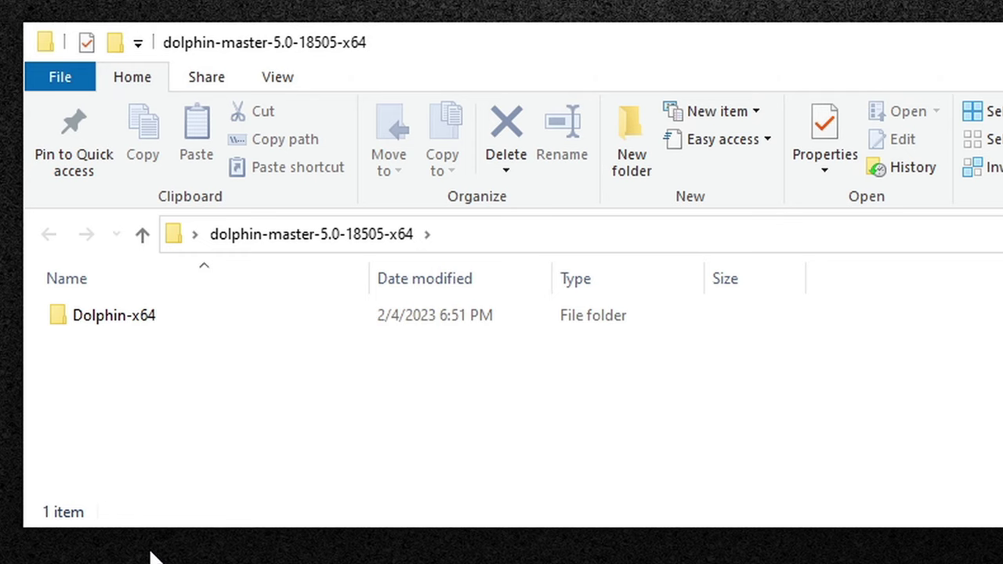
{"action": "double_click", "coordinate": [107, 321]}
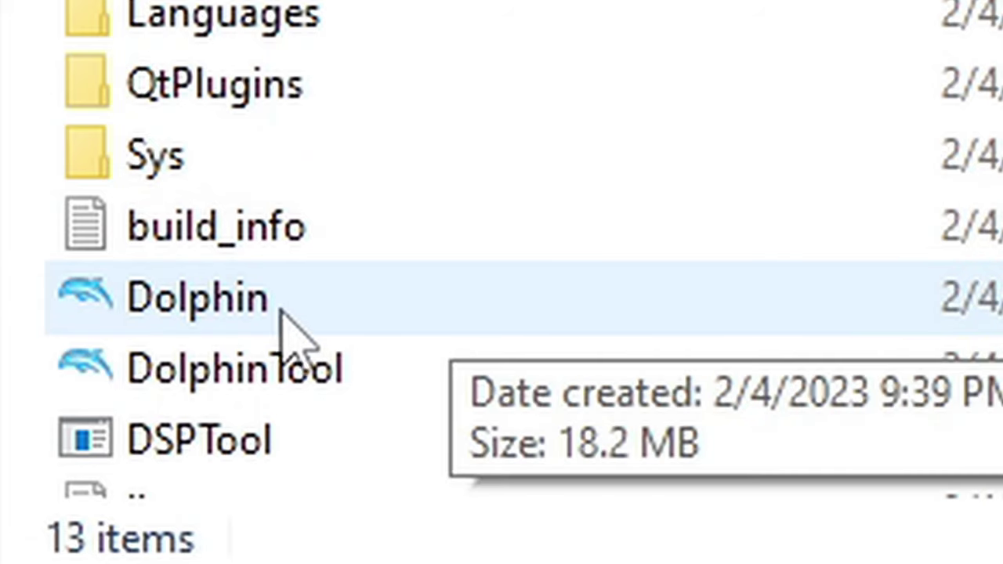
{"action": "double_click", "coordinate": [223, 307]}
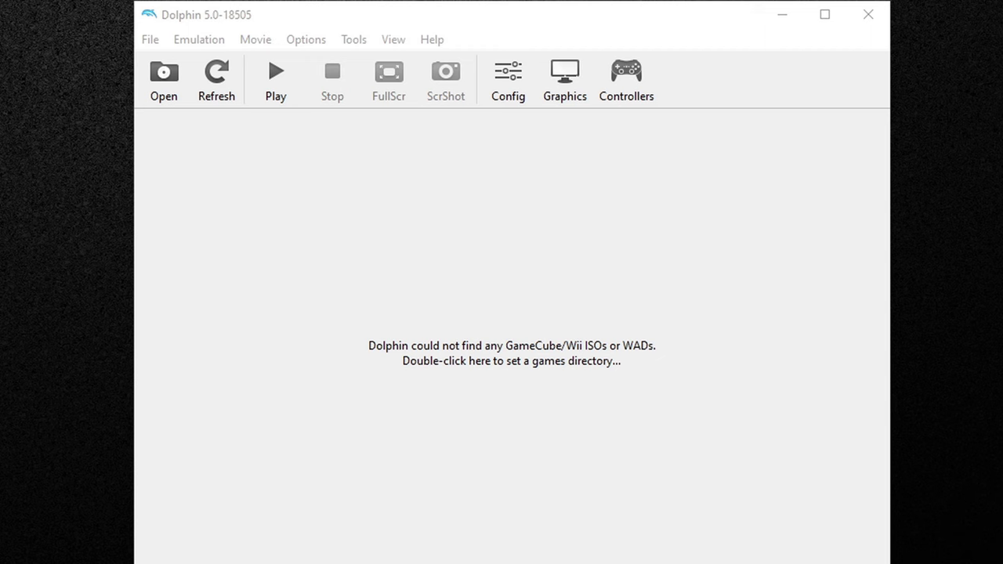
- Set Dolphin's auto update option to Beta (once a month) in the general configuration
{"action": "left_click", "coordinate": [522, 99]}
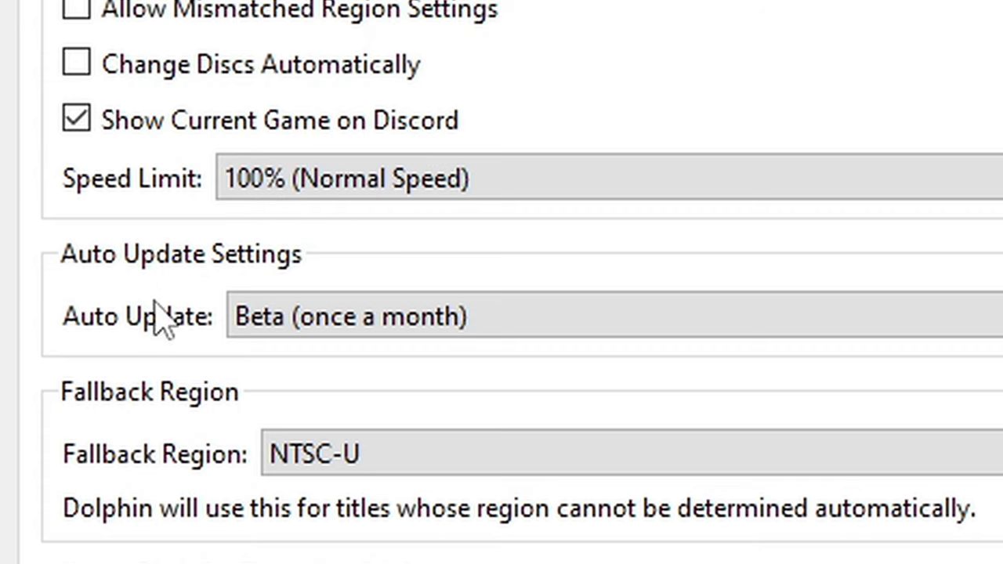
{"action": "left_click", "coordinate": [781, 331]}
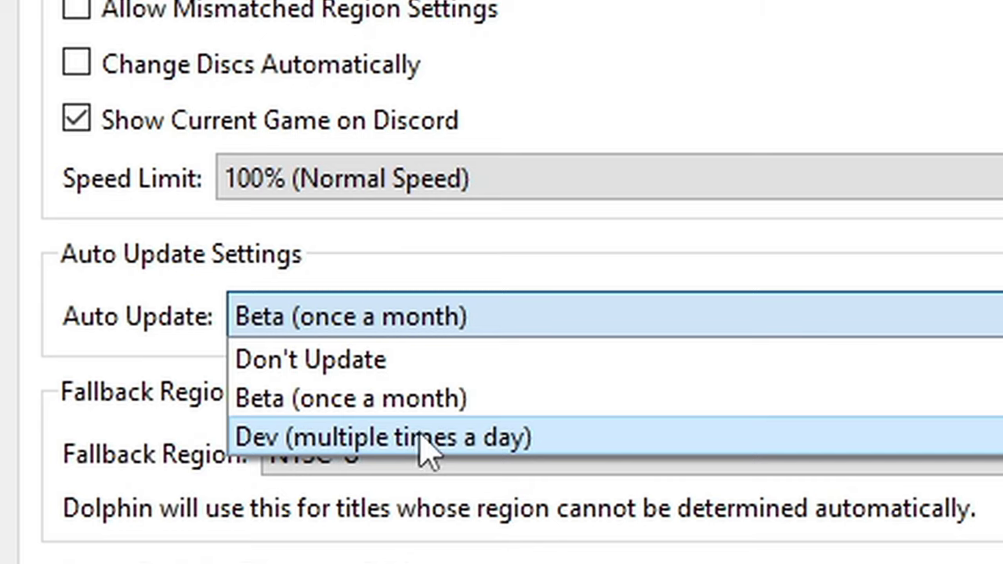
{"action": "left_click", "coordinate": [423, 402]}
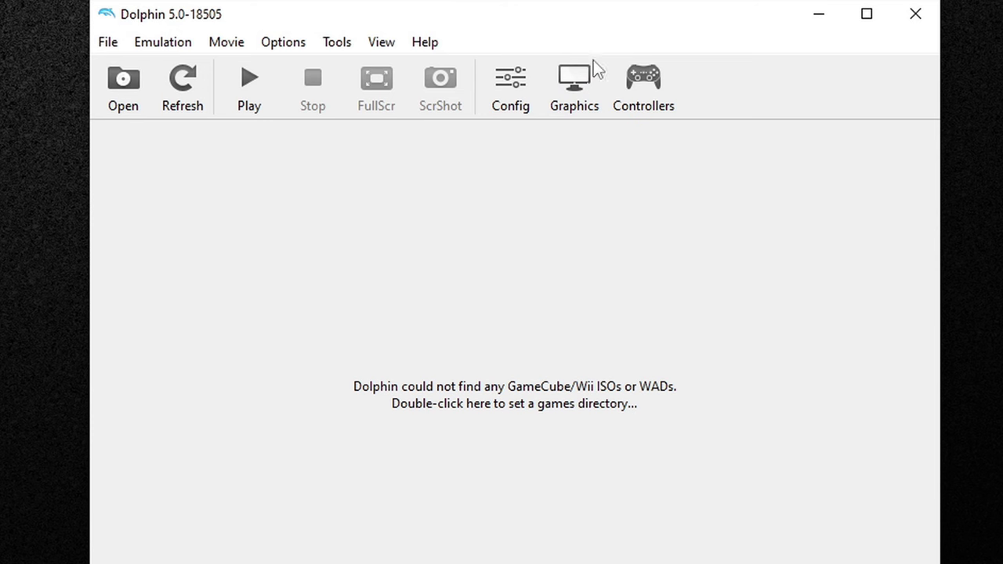
- Set the graphics backend to OpenGL and the aspect ratio to Force 16:9
{"action": "left_click", "coordinate": [586, 77]}
{"action": "left_click", "coordinate": [754, 151]}
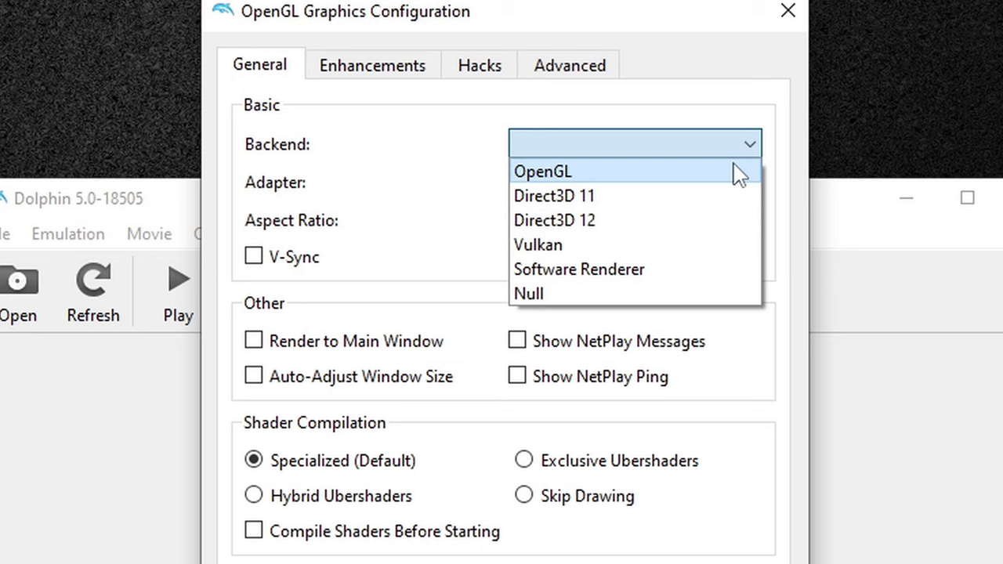
{"action": "left_click", "coordinate": [738, 175]}
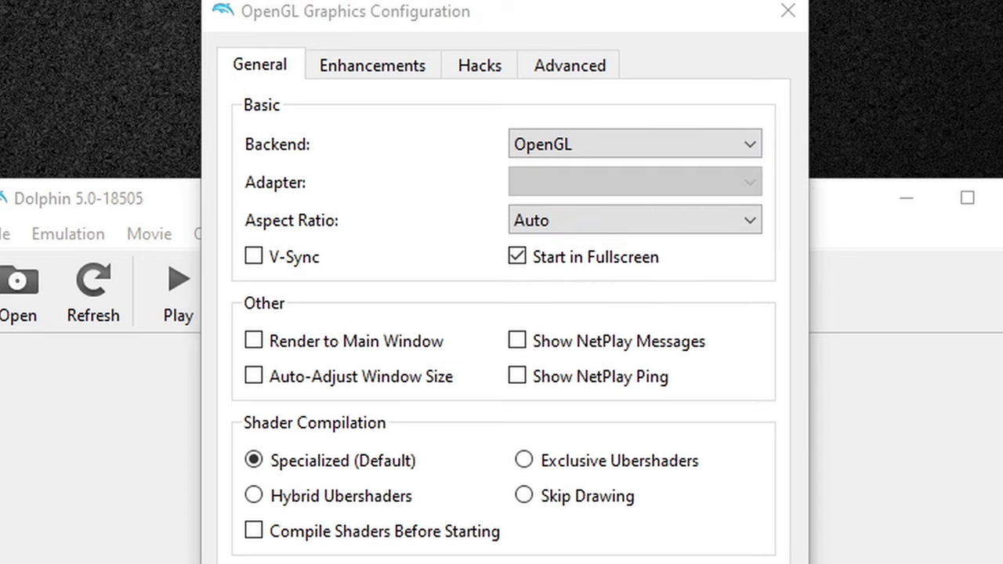
{"action": "left_click", "coordinate": [740, 227]}
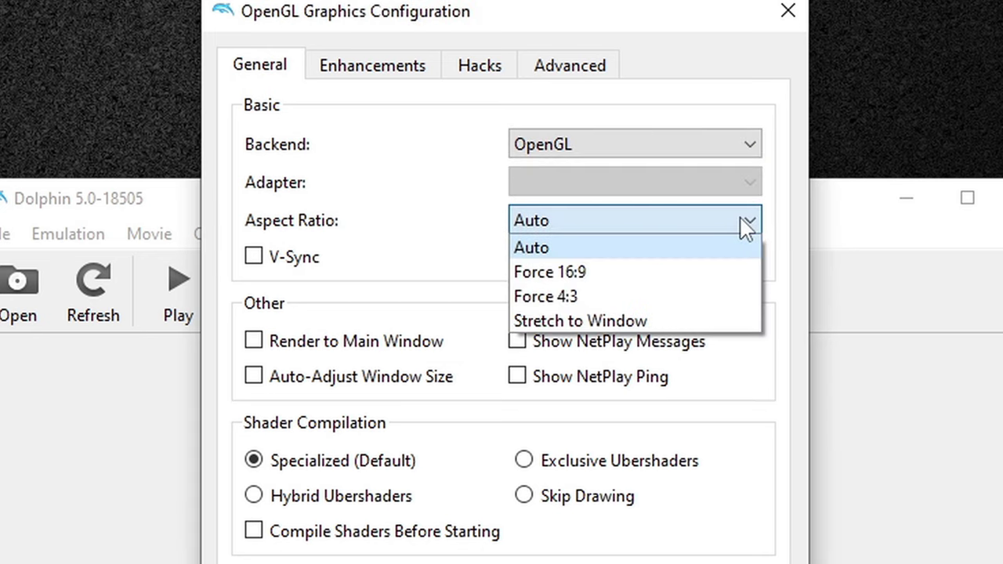
{"action": "left_click", "coordinate": [726, 280]}
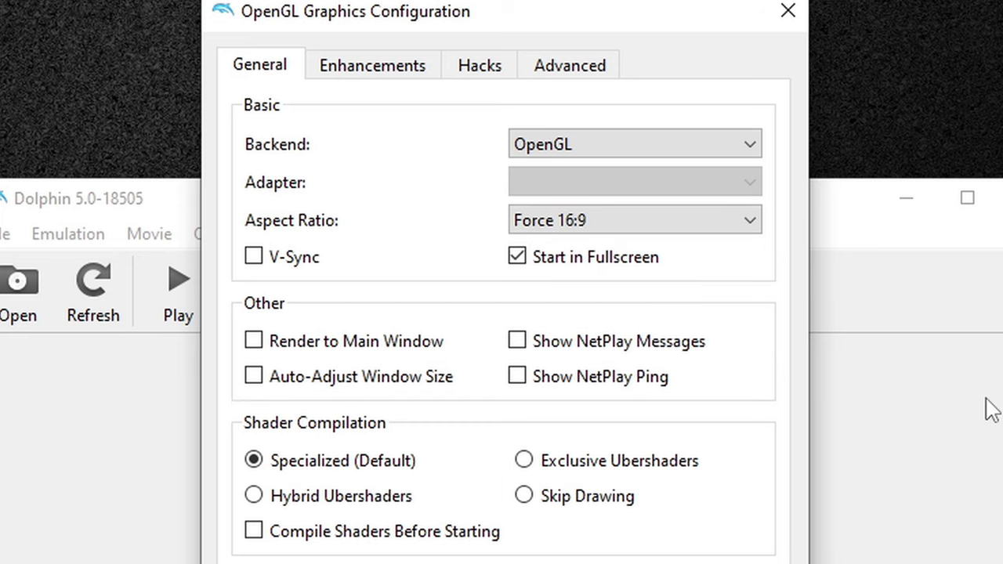
- Enable V-Sync and Compile Shaders Before Starting in the general graphics settings
{"action": "left_click", "coordinate": [254, 258]}
{"action": "left_click", "coordinate": [253, 532]}
- Choose 3x Native (1920x1584) for 1080p as the internal resolution in the graphics enhancements
{"action": "left_click", "coordinate": [380, 72]}
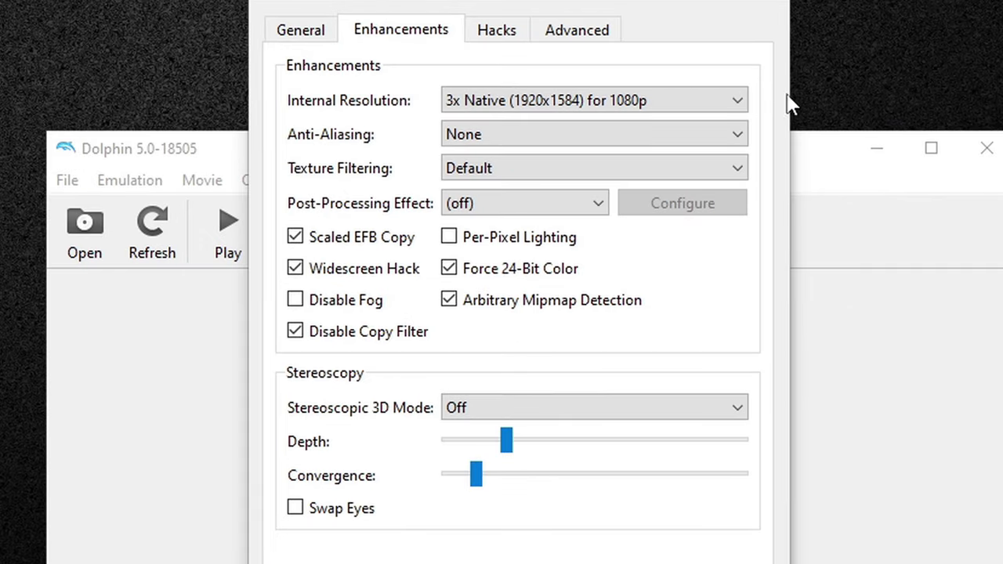
{"action": "left_click", "coordinate": [746, 105]}
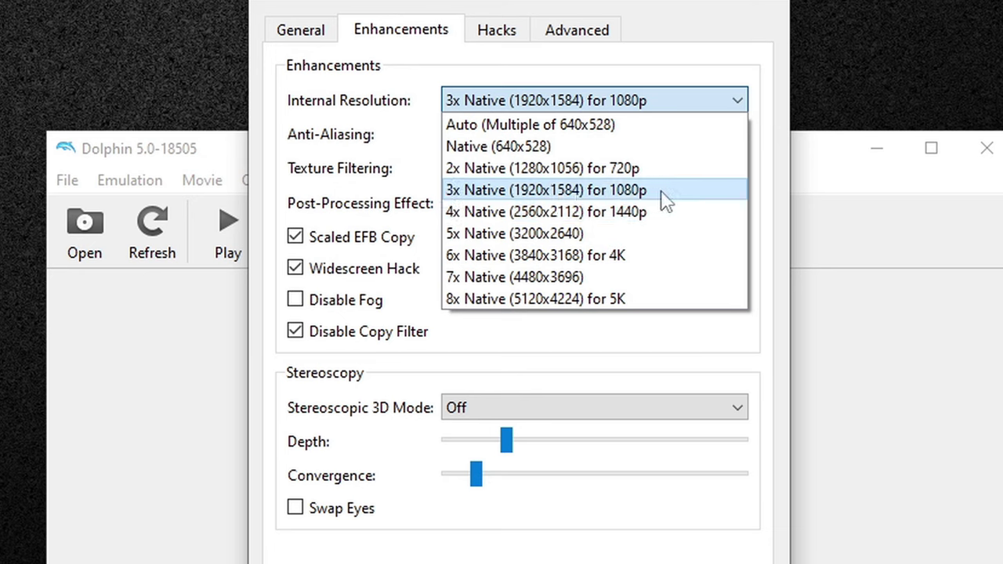
{"action": "left_click", "coordinate": [664, 200]}
- Check the available anti-aliasing and texture filtering options in the graphics enhancements
{"action": "left_click", "coordinate": [746, 142]}
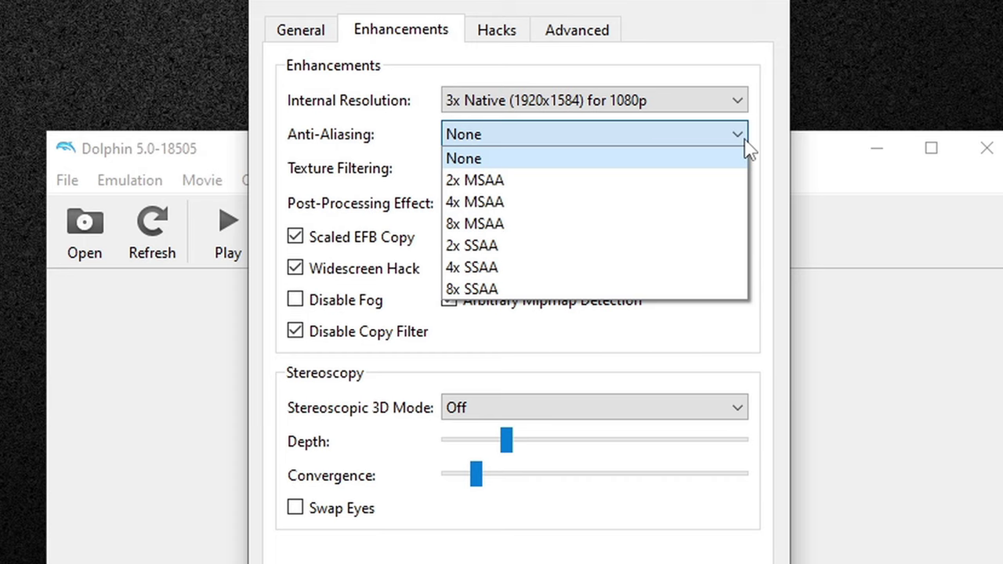
{"action": "left_click", "coordinate": [744, 150]}
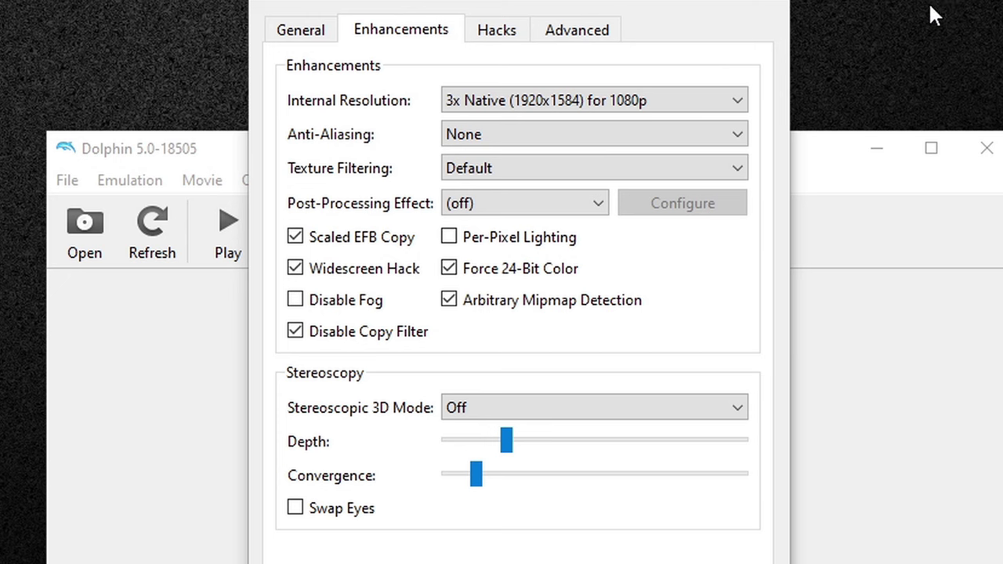
{"action": "left_click", "coordinate": [739, 174]}
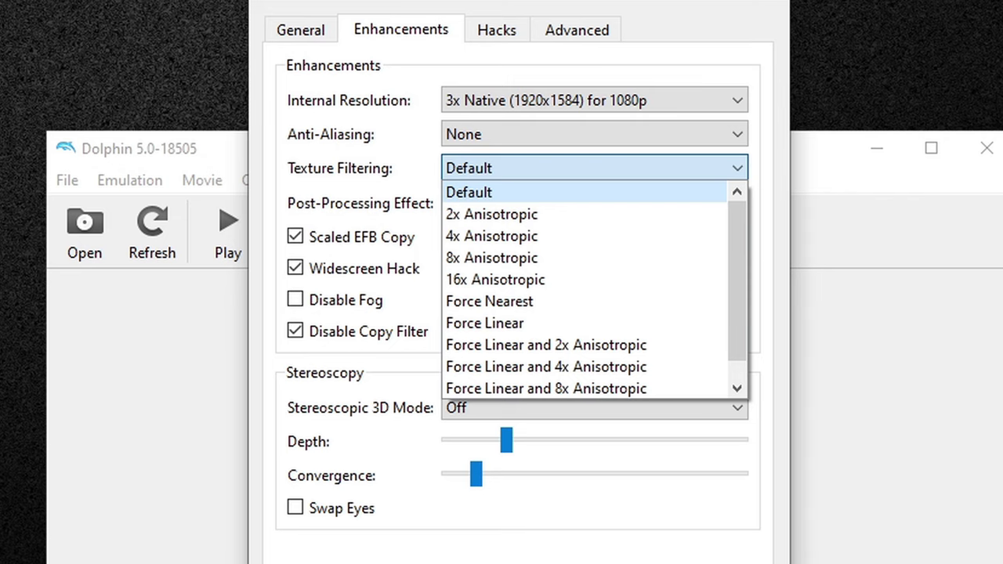
{"action": "key", "text": "Escape"}
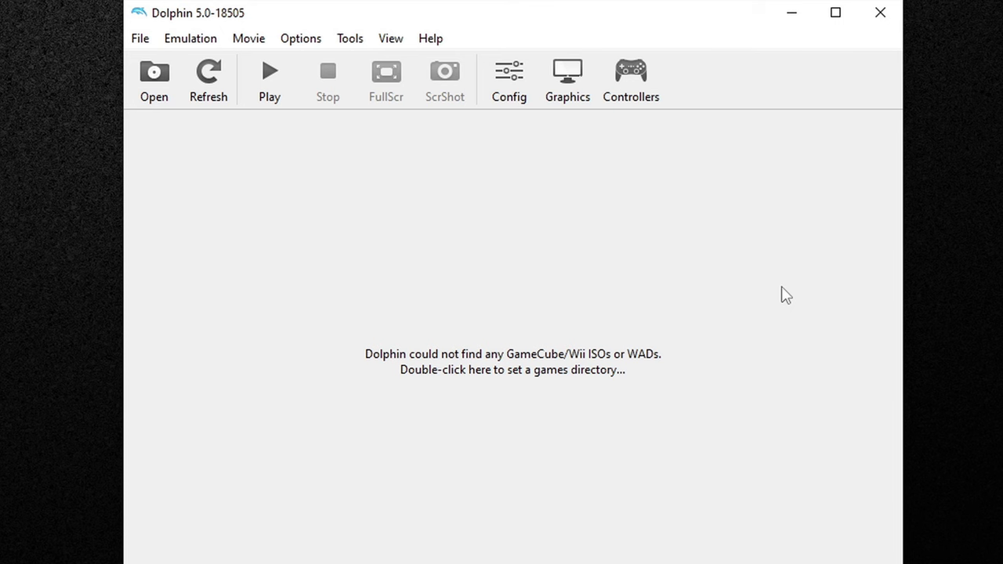
- Open the GameCube Port 1 controller configuration and select DInput/0/Bluetooth XINPUT compatible input device as its device
{"action": "left_click", "coordinate": [633, 78]}
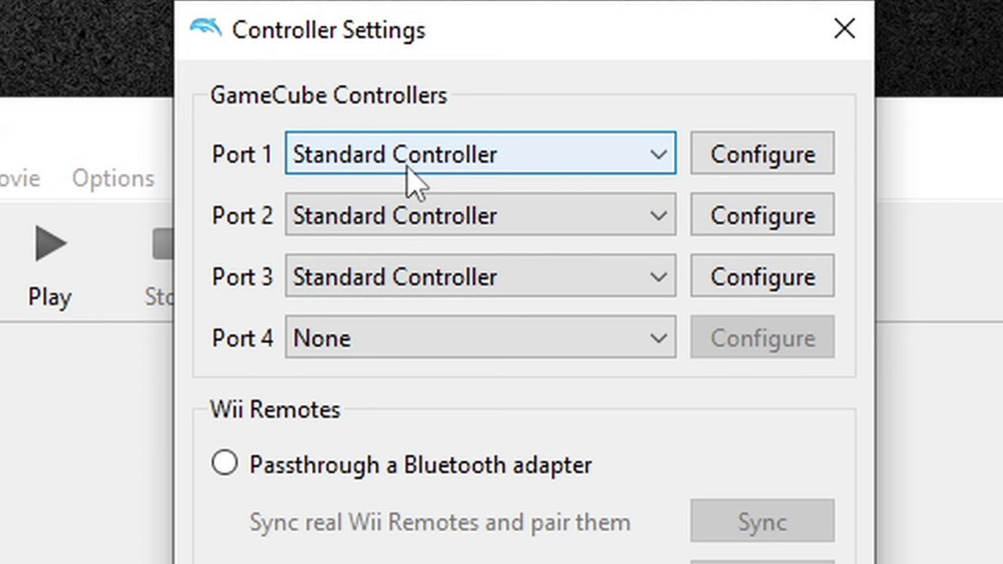
{"action": "left_click", "coordinate": [793, 164]}
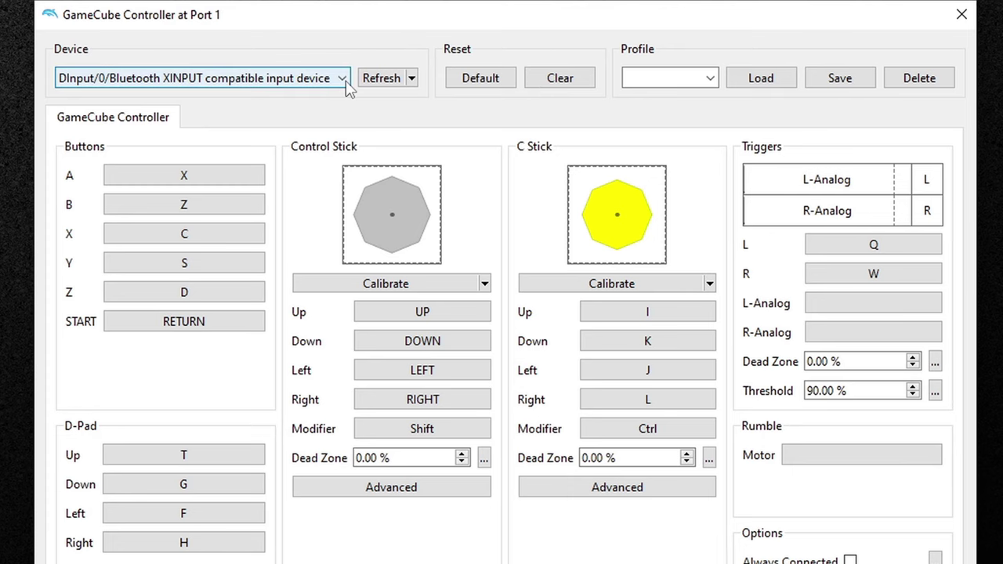
{"action": "left_click", "coordinate": [344, 80]}
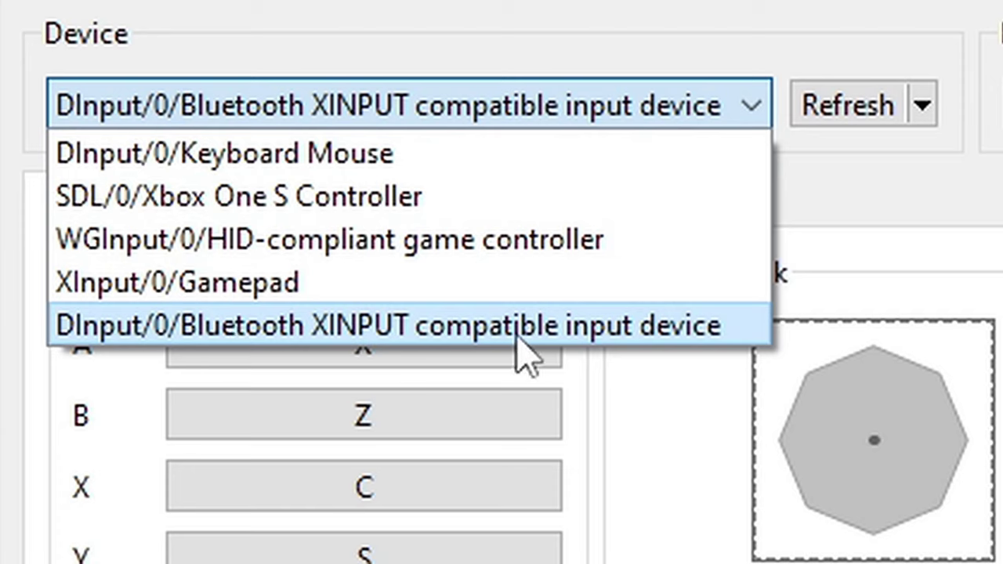
{"action": "left_click", "coordinate": [620, 340]}
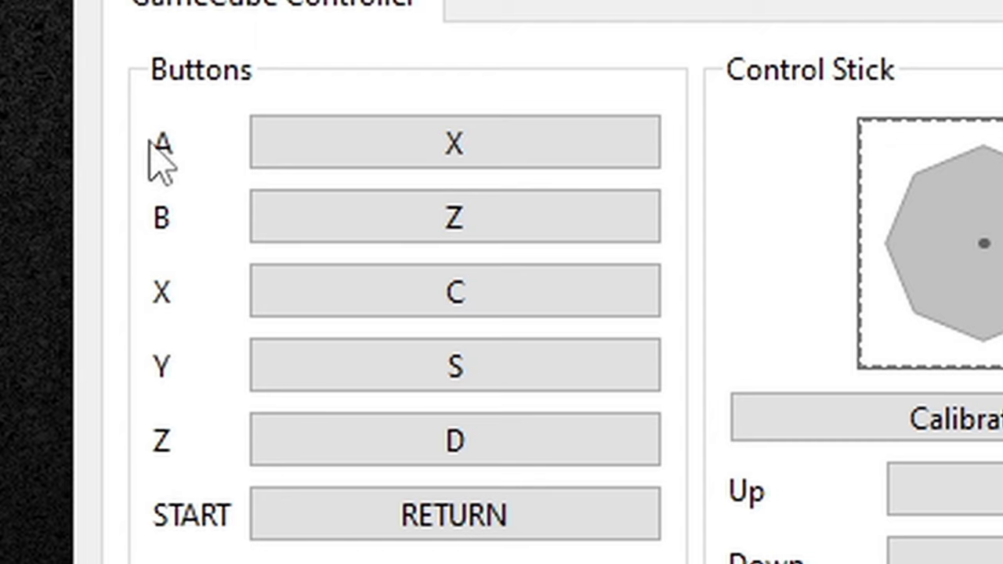
- Map the GameCube A, B, X and Y buttons to gamepad Button 0, Button 2, Button 1 and Button 3
{"action": "left_click", "coordinate": [470, 136]}
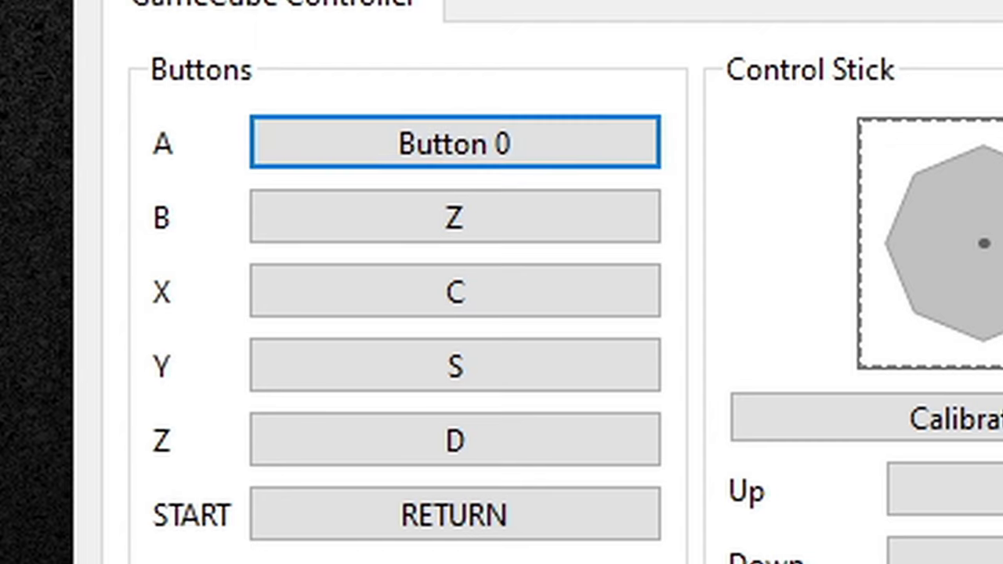
{"action": "left_click", "coordinate": [463, 210]}
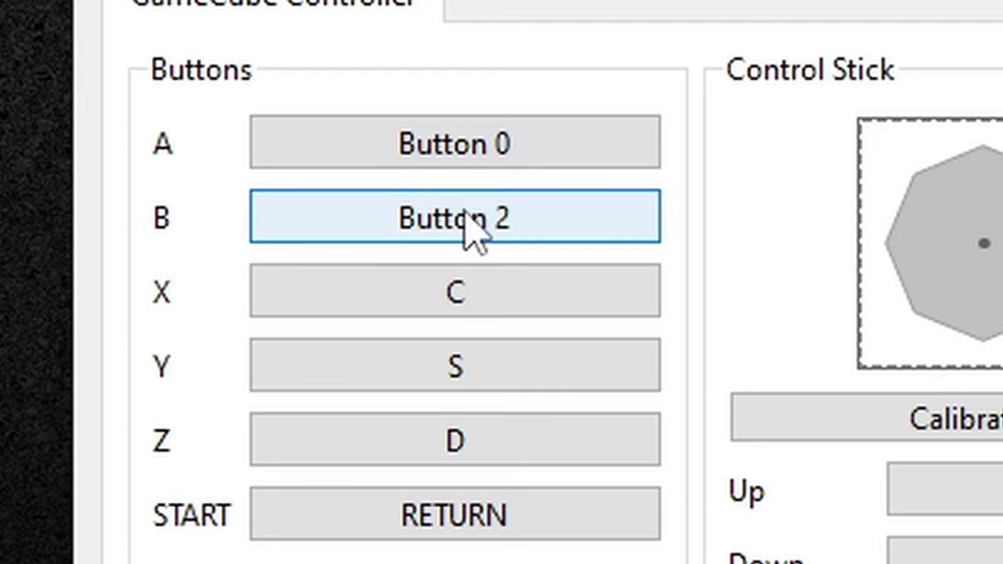
{"action": "left_click", "coordinate": [519, 291]}
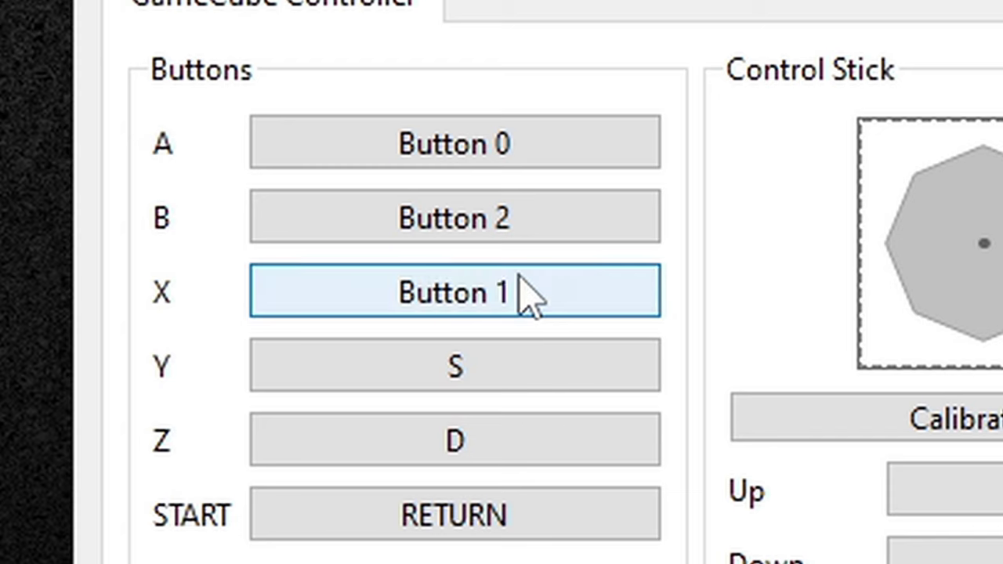
{"action": "left_click", "coordinate": [497, 364]}
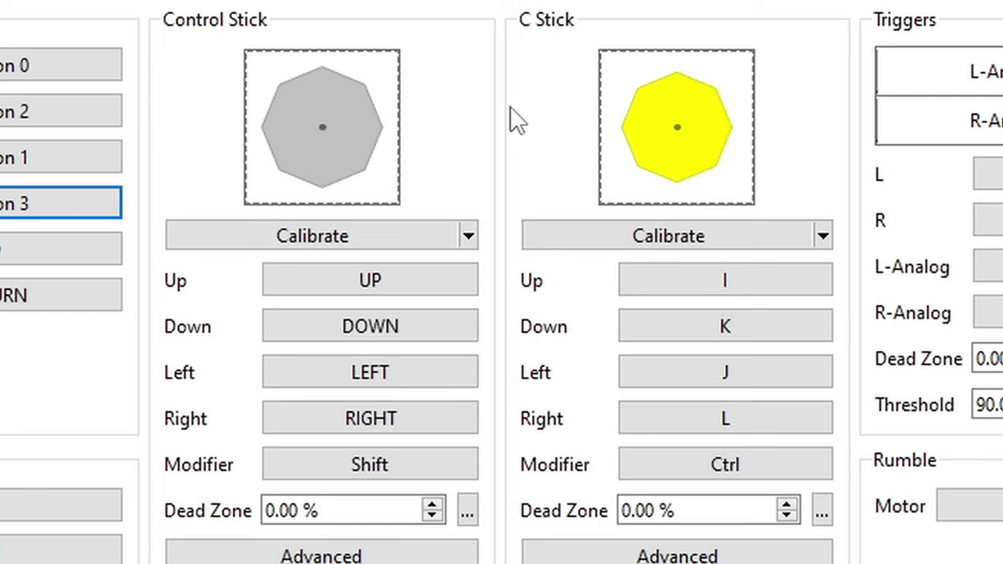
- Map Control Stick up, down, left and right to Axis Y-, Y+, X- and X+, its modifier to Button 8, and begin assigning C Stick up
{"action": "left_click", "coordinate": [414, 282]}
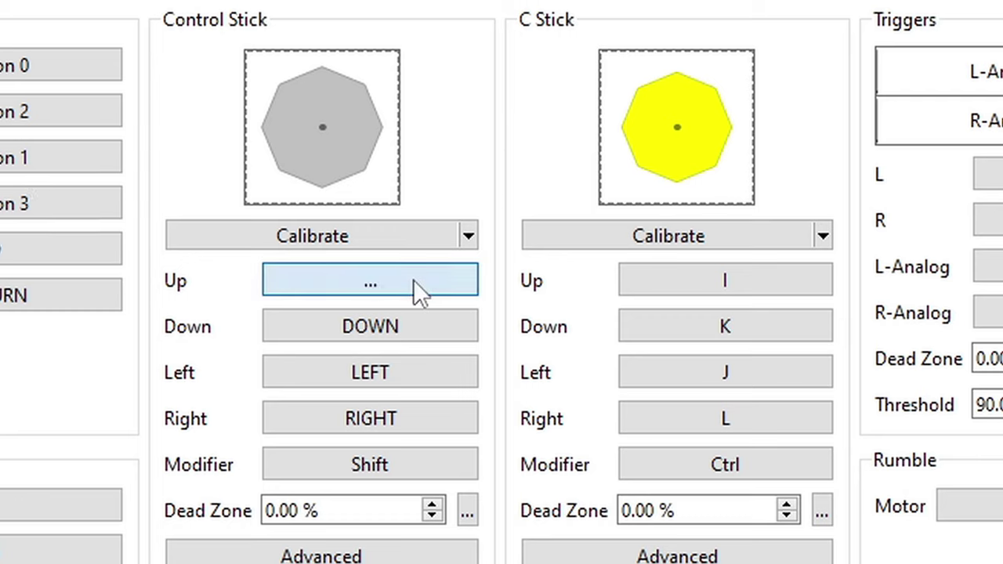
{"action": "left_click", "coordinate": [385, 338]}
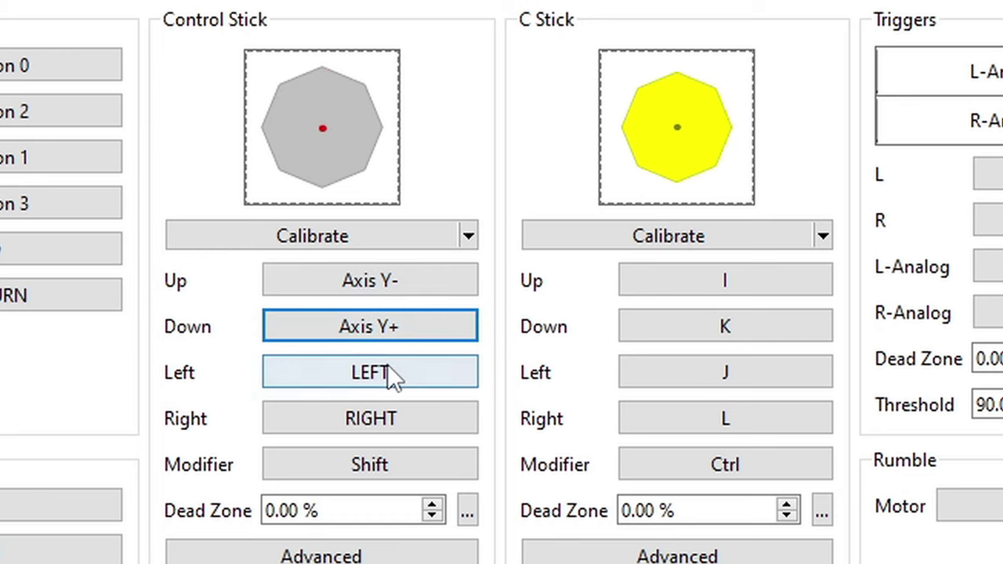
{"action": "left_click", "coordinate": [388, 367]}
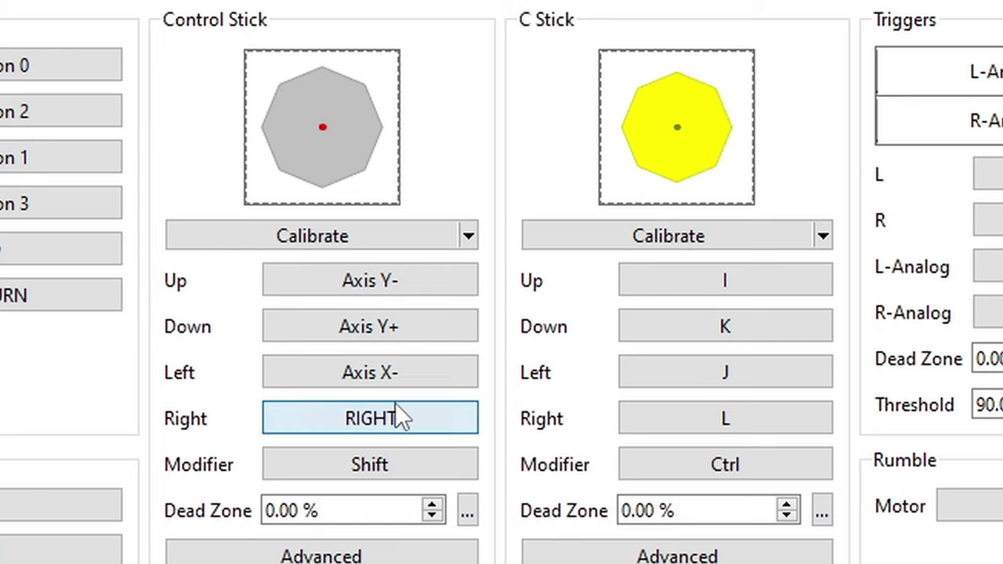
{"action": "left_click", "coordinate": [396, 403]}
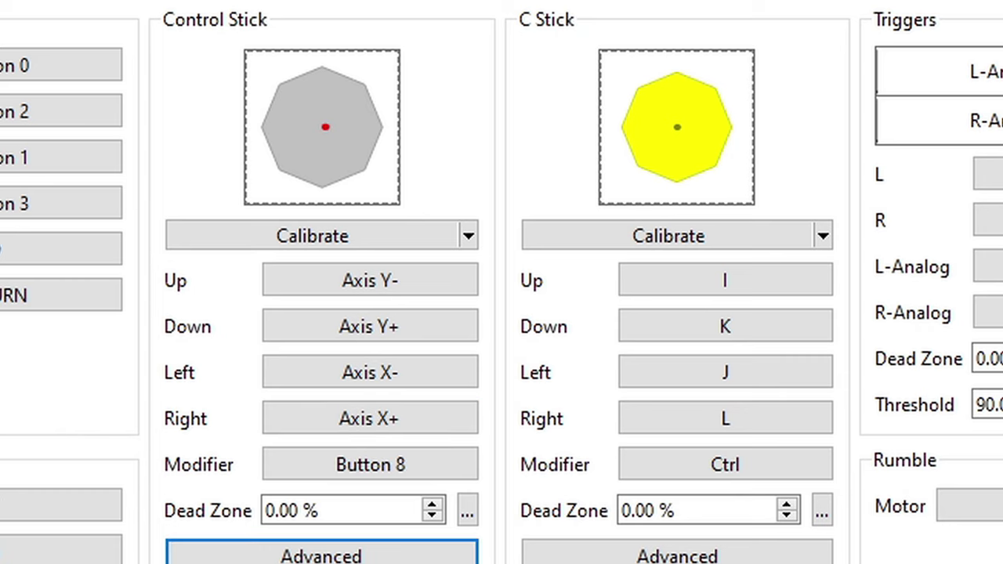
{"action": "left_click", "coordinate": [786, 284]}
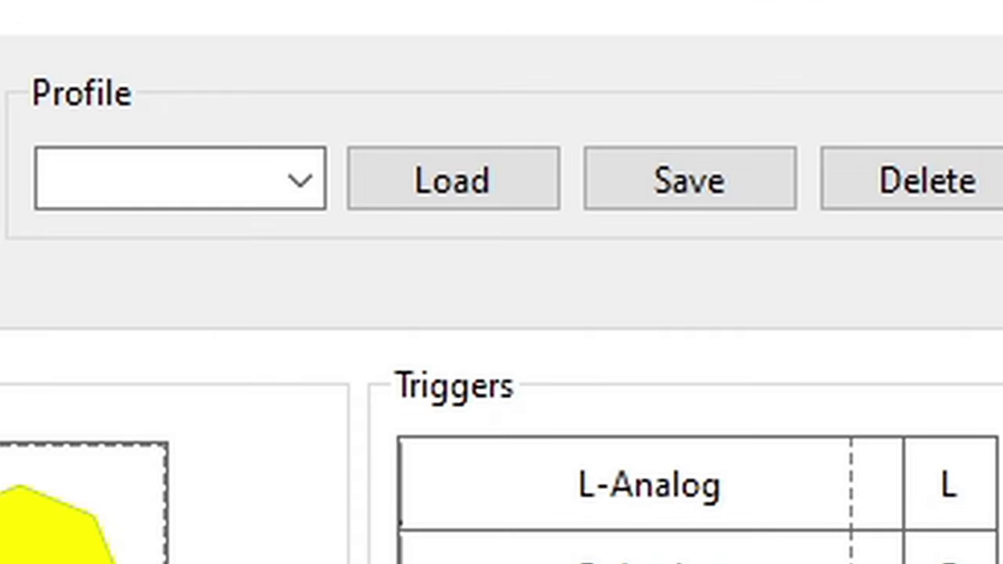
- Enter player1 as the profile name for the Port 1 controller mapping
{"action": "left_click", "coordinate": [104, 177]}
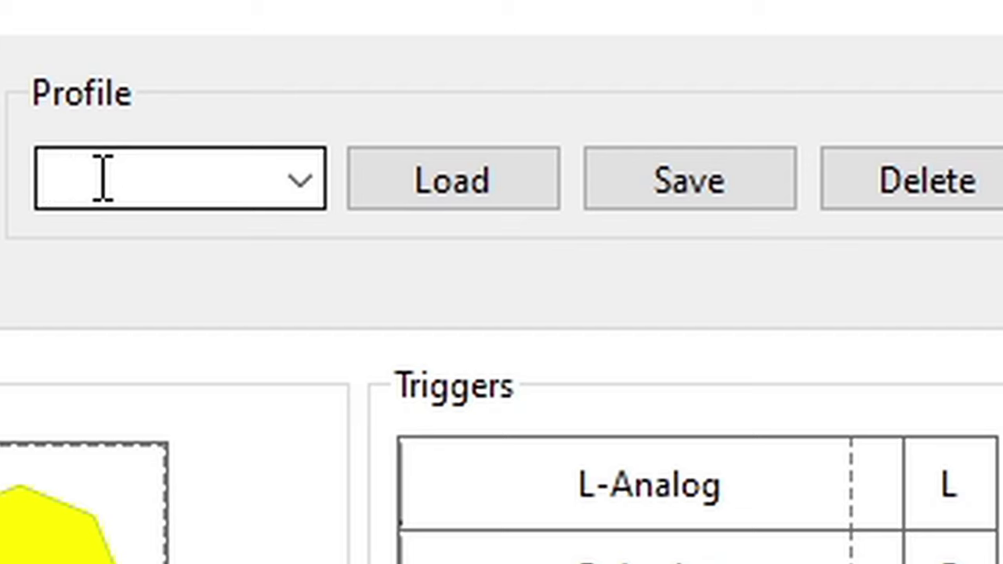
{"action": "type", "text": "pla"}
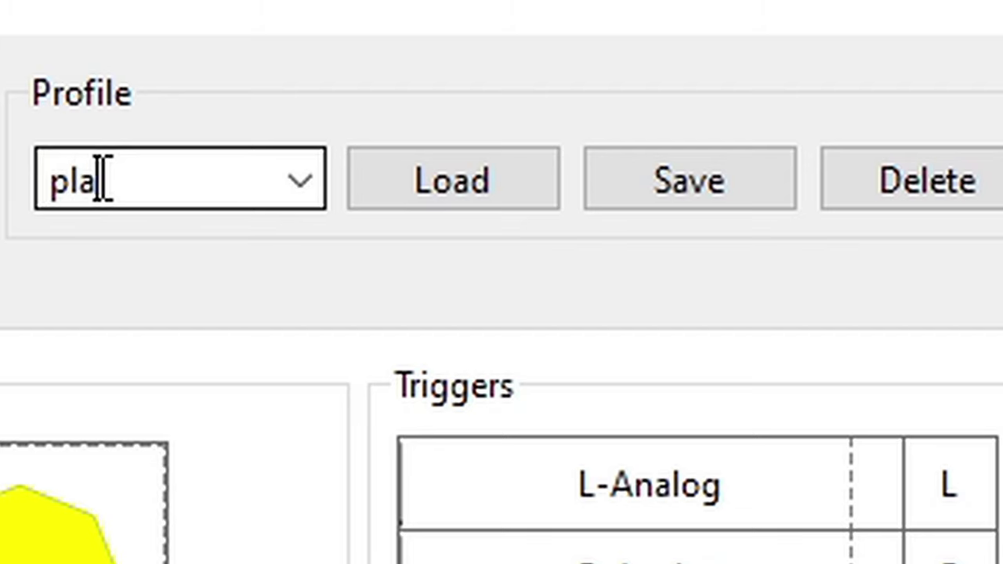
{"action": "type", "text": "yer1"}
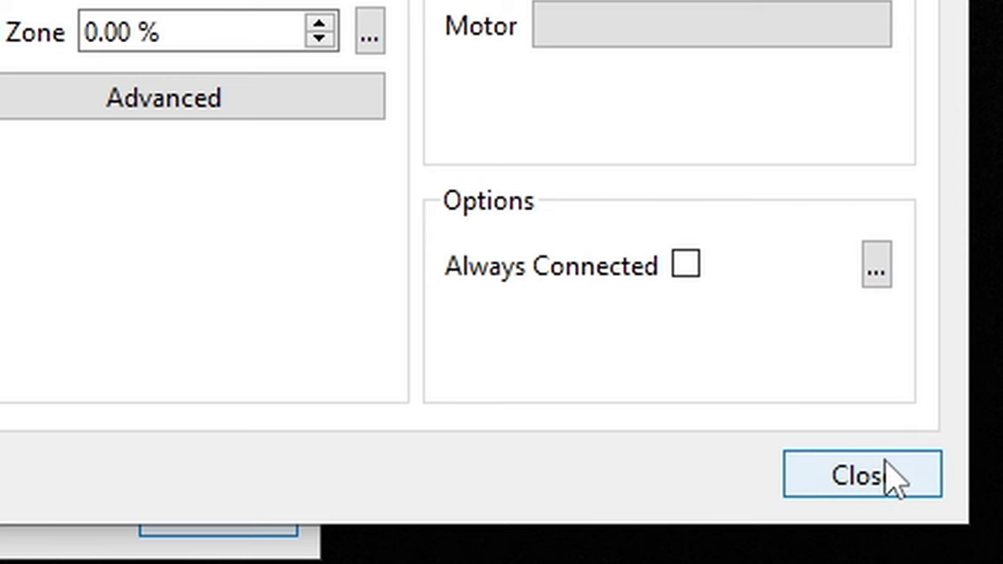
- Close the controller mapping and set the games directory to the Emulation > Games > Gamecube folder on the easystore (G:) drive
{"action": "left_click", "coordinate": [888, 467]}
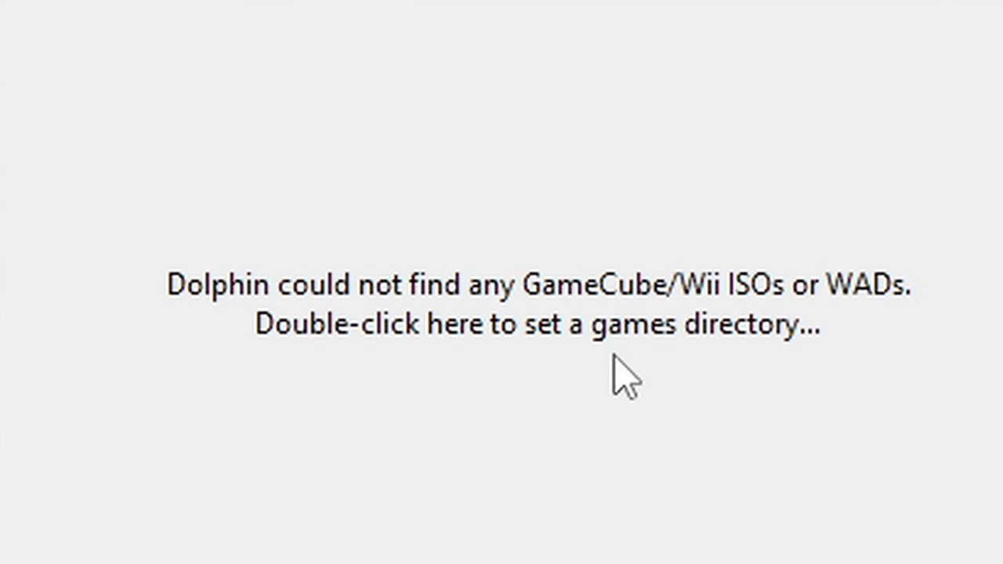
{"action": "double_click", "coordinate": [540, 284]}
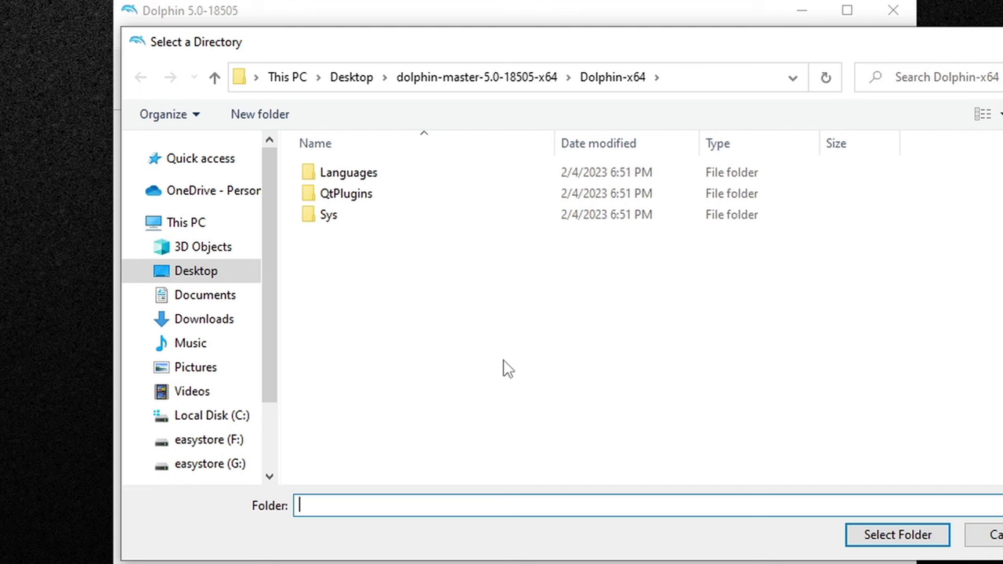
{"action": "left_click_drag", "start_coordinate": [268, 208], "coordinate": [264, 304]}
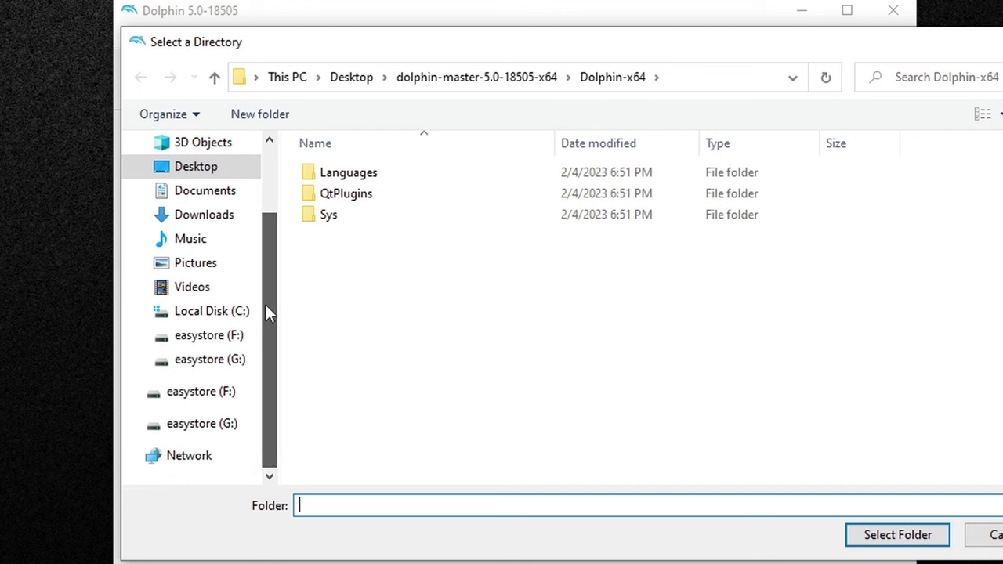
{"action": "left_click", "coordinate": [215, 427]}
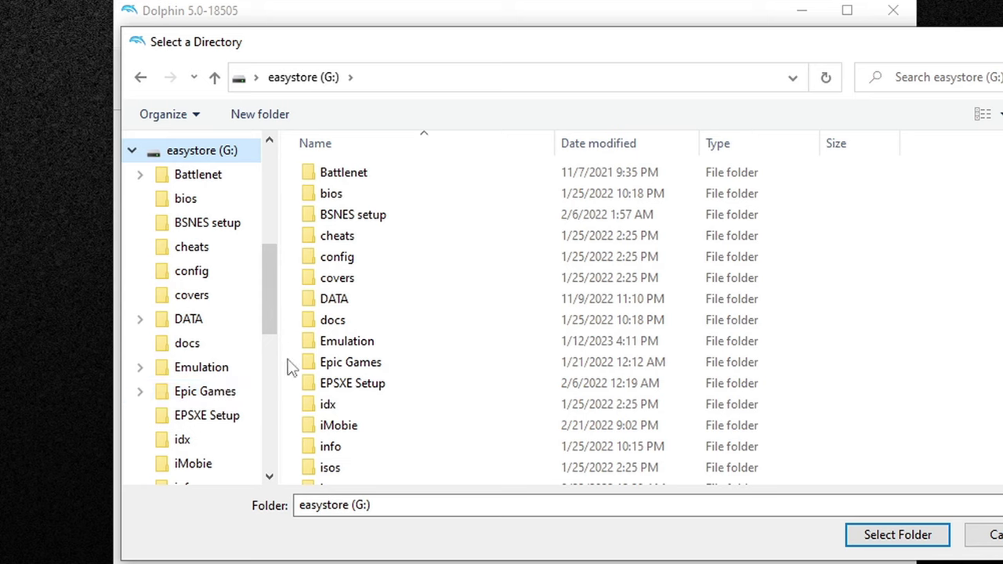
{"action": "scroll", "coordinate": [314, 266], "scroll_direction": "down", "scroll_amount": 1}
{"action": "left_click", "coordinate": [348, 291]}
{"action": "double_click", "coordinate": [349, 291]}
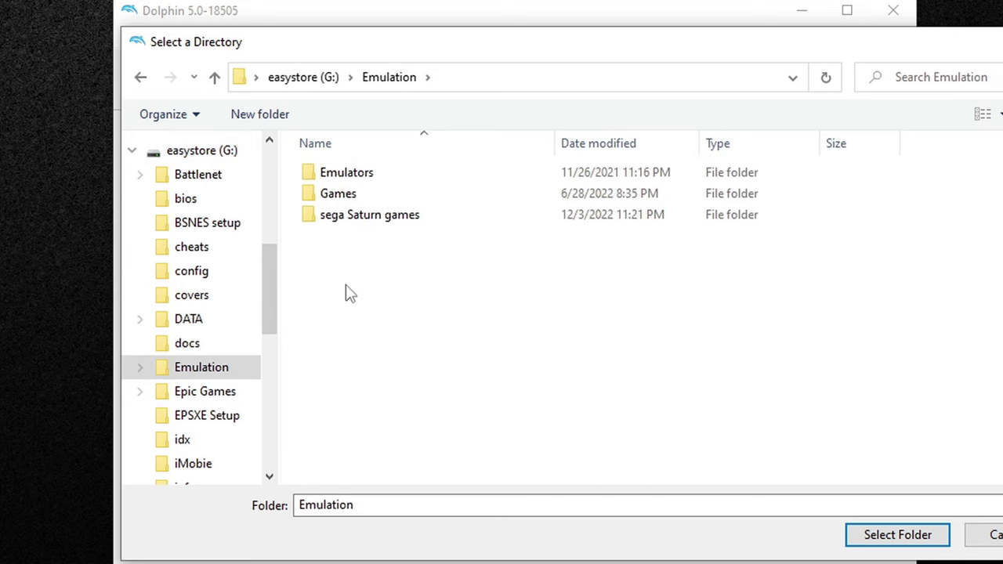
{"action": "double_click", "coordinate": [347, 196]}
{"action": "double_click", "coordinate": [356, 196]}
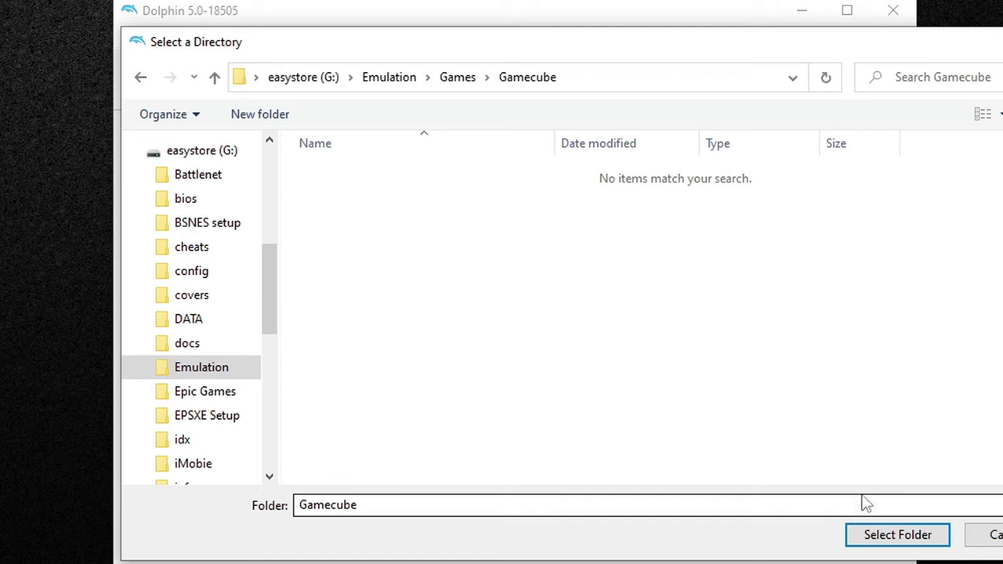
{"action": "left_click", "coordinate": [897, 536]}
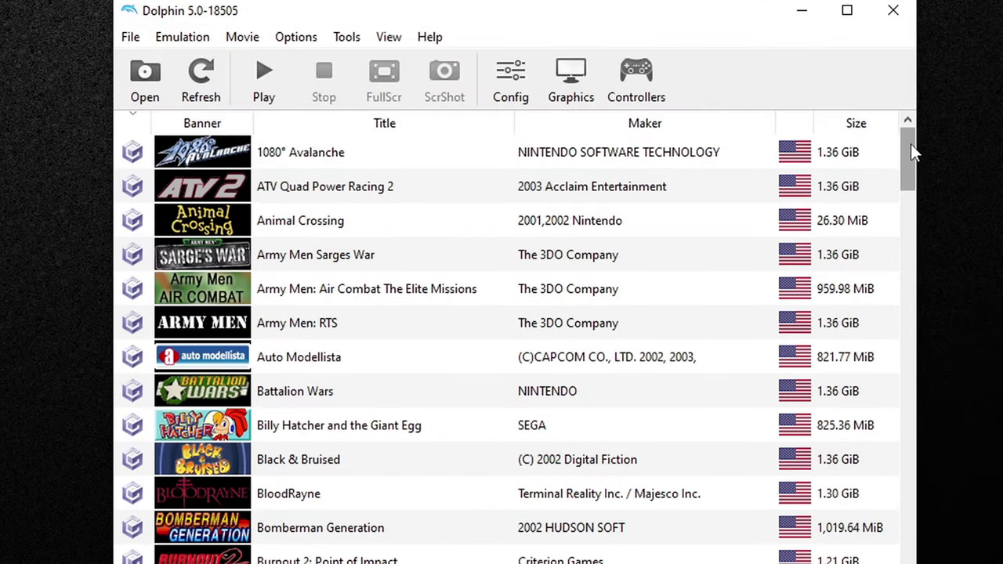
- Launch Billy Hatcher and the Giant Egg from the game list
{"action": "left_click_drag", "start_coordinate": [911, 144], "coordinate": [935, 111]}
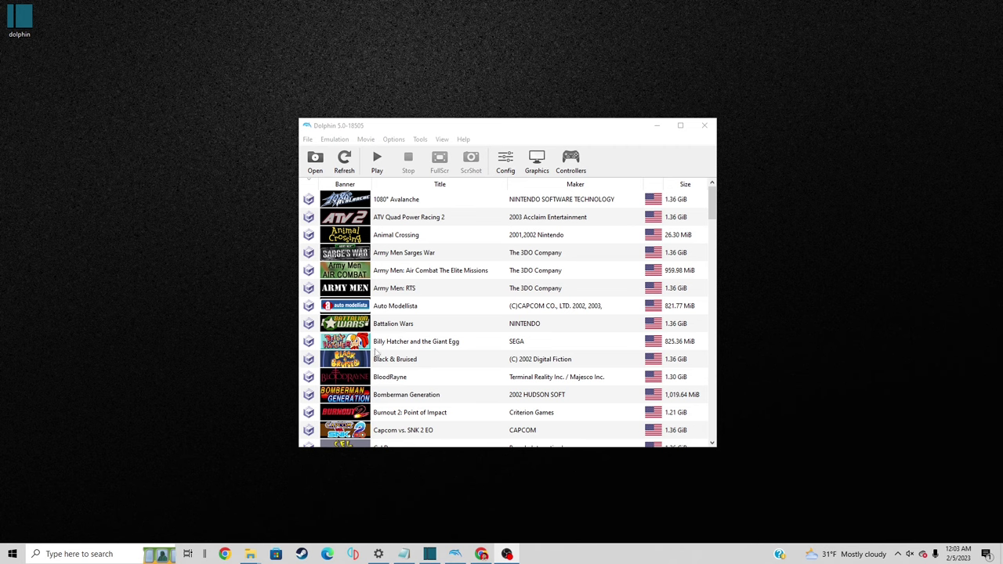
{"action": "double_click", "coordinate": [349, 343]}
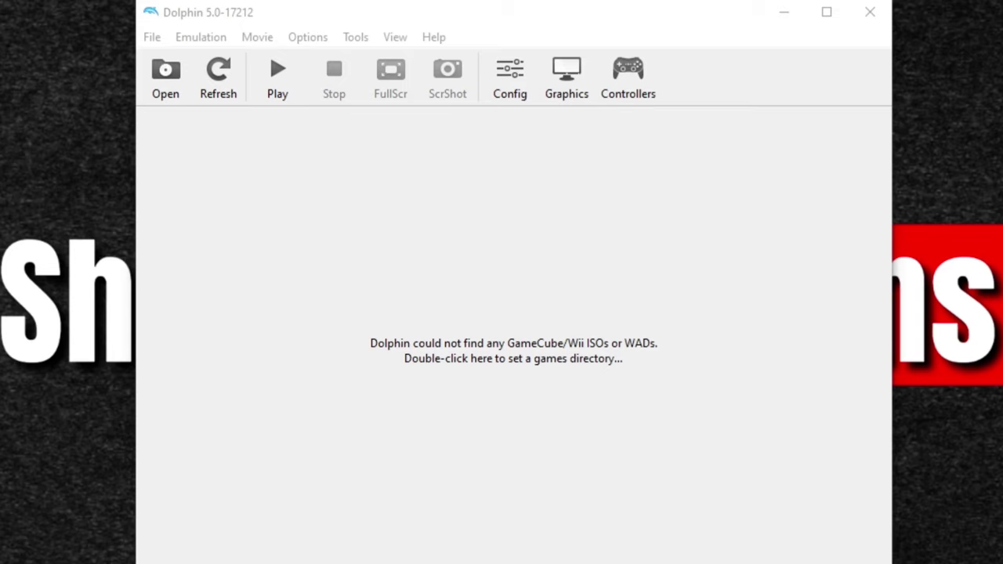
- Set Wii Remote 1 and Wii Remote 2 to Real Wii Remote in the controller settings
{"action": "left_click", "coordinate": [640, 80]}
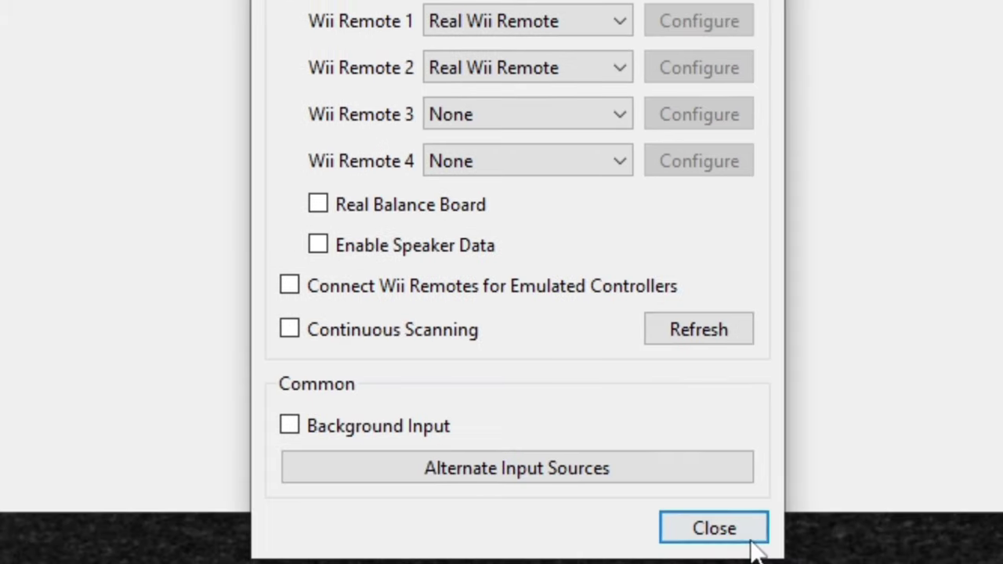
{"action": "left_click", "coordinate": [732, 544]}
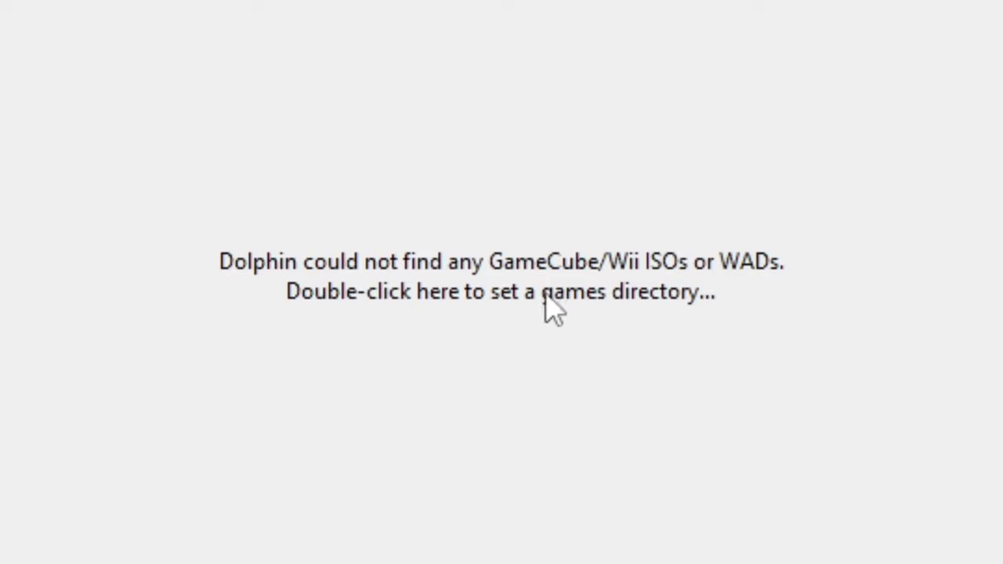
- Set the games directory to the Emulation > Wii > Games folder on the All Games (H:) drive and browse the game list
{"action": "double_click", "coordinate": [506, 305]}
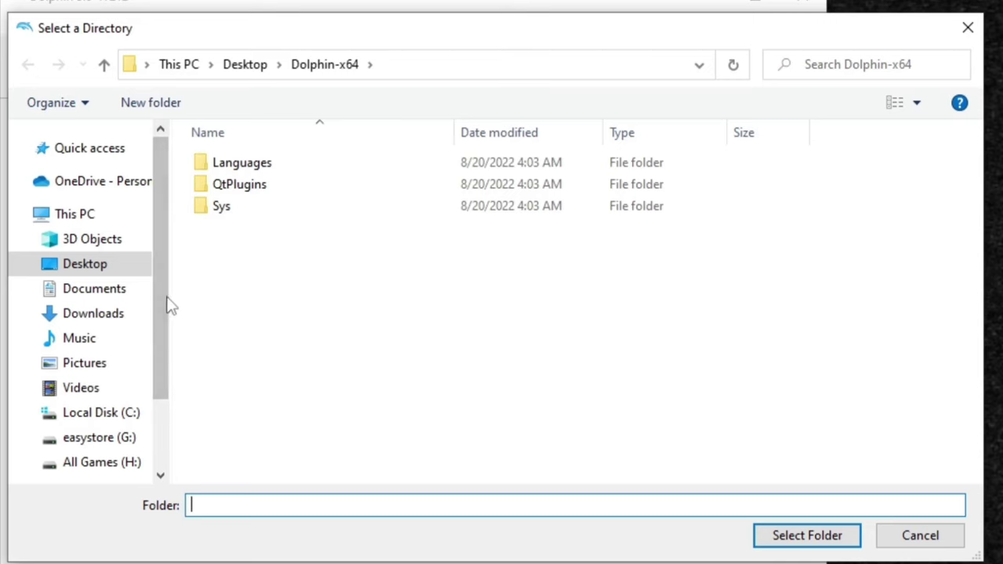
{"action": "left_click_drag", "start_coordinate": [168, 303], "coordinate": [145, 384]}
{"action": "left_click", "coordinate": [125, 357]}
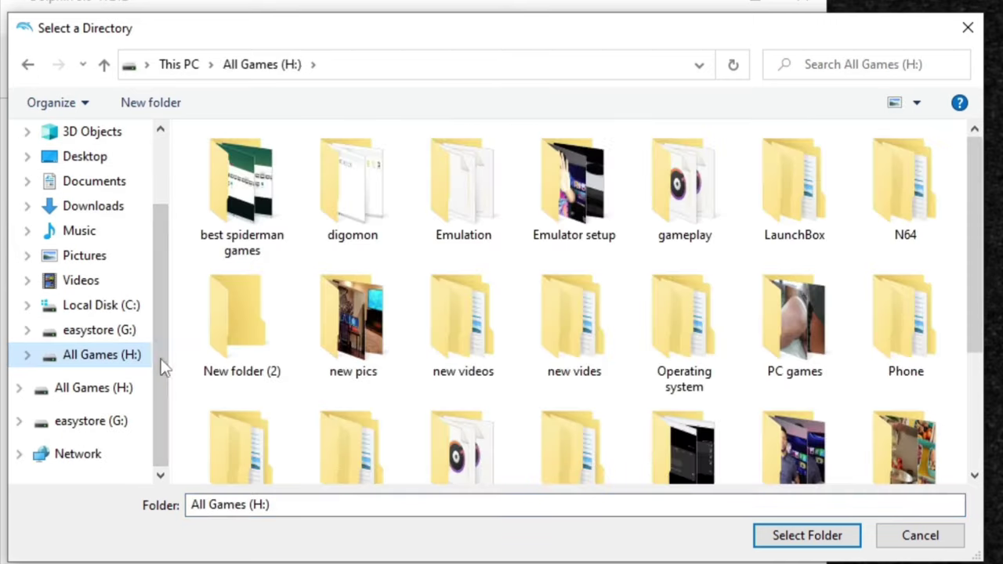
{"action": "double_click", "coordinate": [462, 194]}
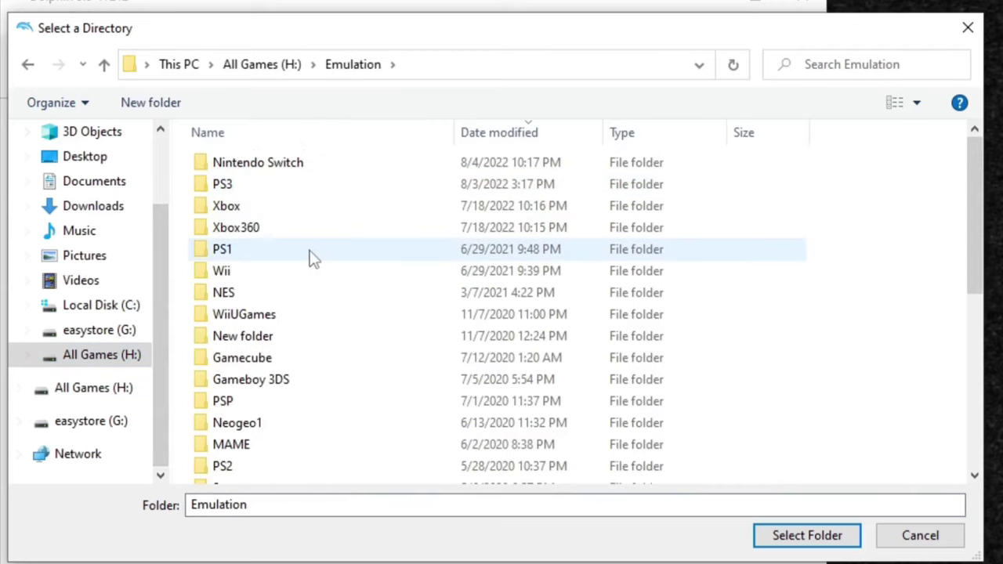
{"action": "scroll", "coordinate": [309, 258], "scroll_direction": "down", "scroll_amount": 4}
{"action": "scroll", "coordinate": [310, 259], "scroll_direction": "down", "scroll_amount": 2}
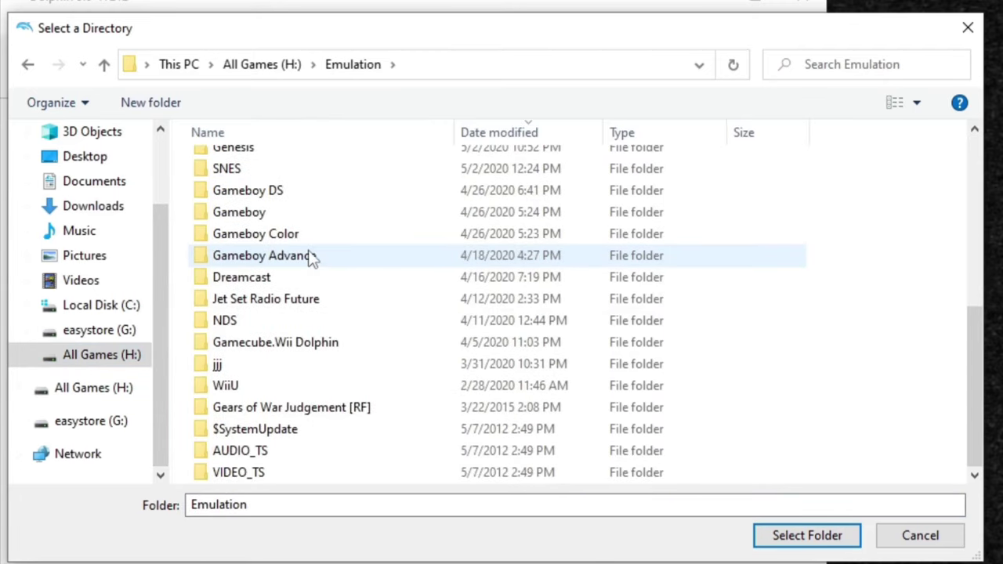
{"action": "scroll", "coordinate": [310, 264], "scroll_direction": "up", "scroll_amount": 5}
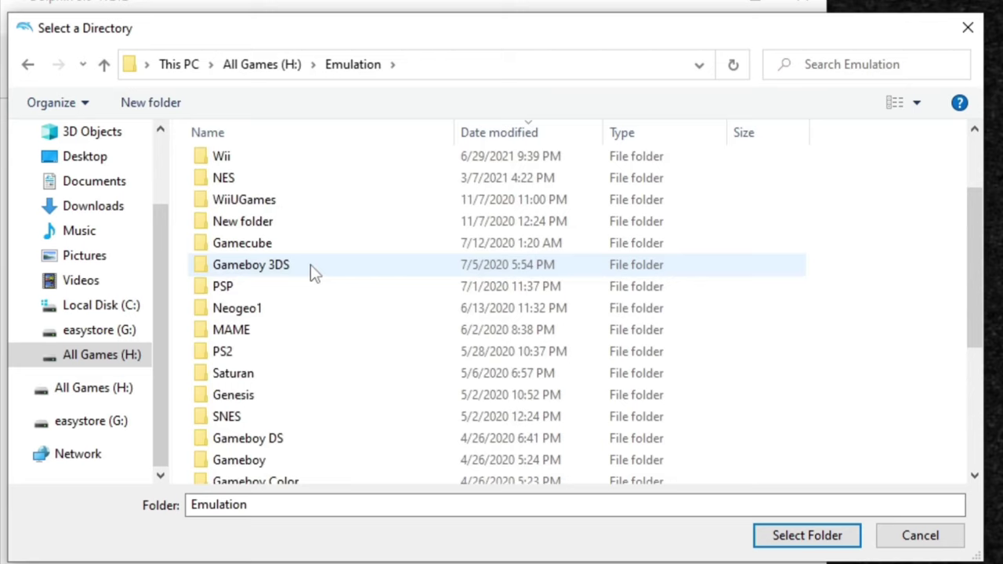
{"action": "double_click", "coordinate": [264, 228]}
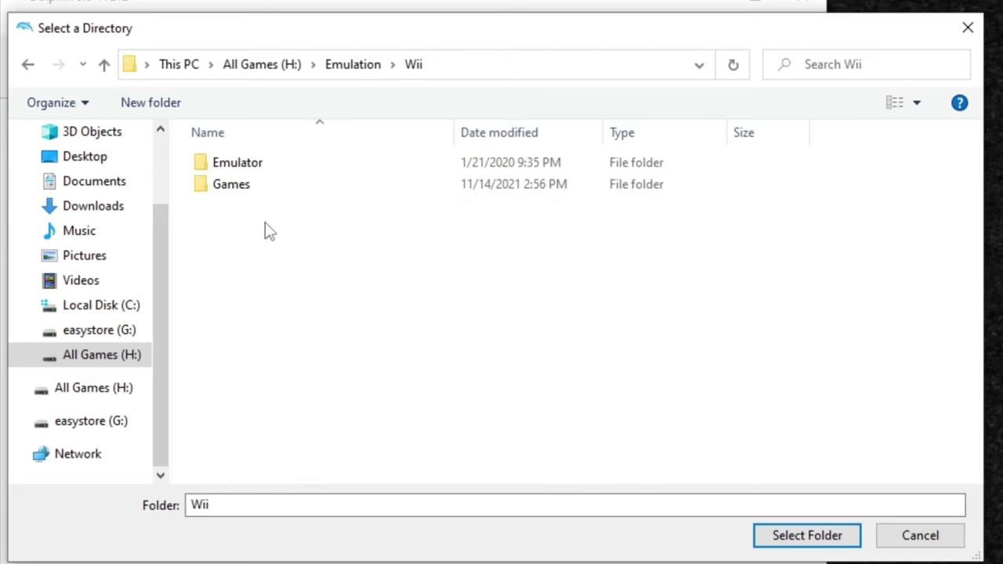
{"action": "double_click", "coordinate": [230, 188]}
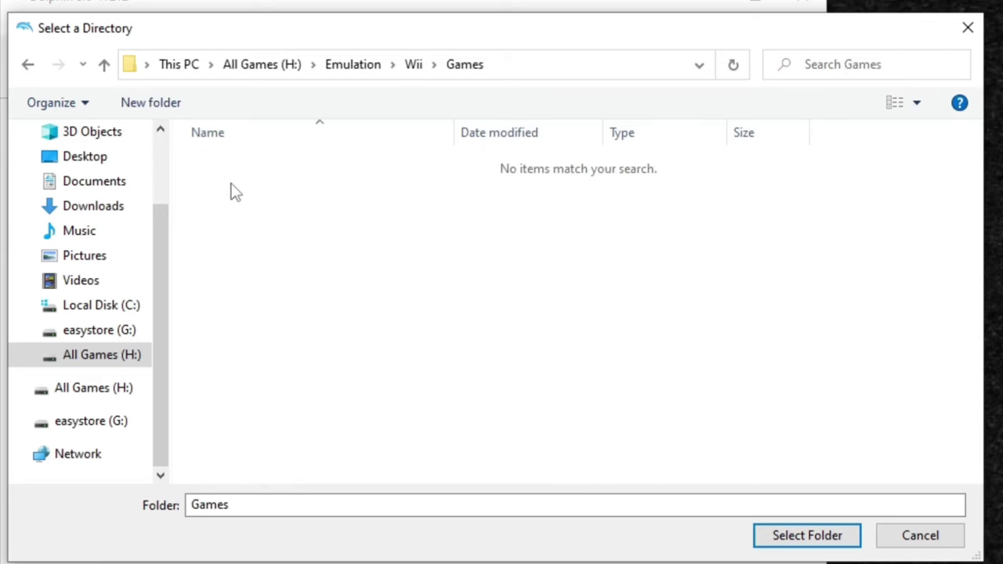
{"action": "left_click", "coordinate": [807, 535]}
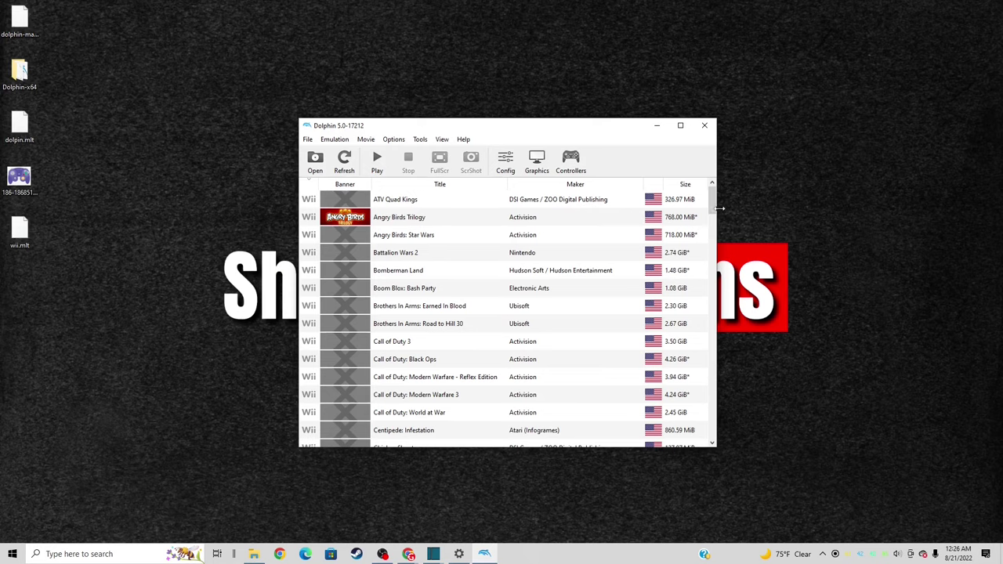
{"action": "left_click_drag", "start_coordinate": [714, 202], "coordinate": [711, 427]}
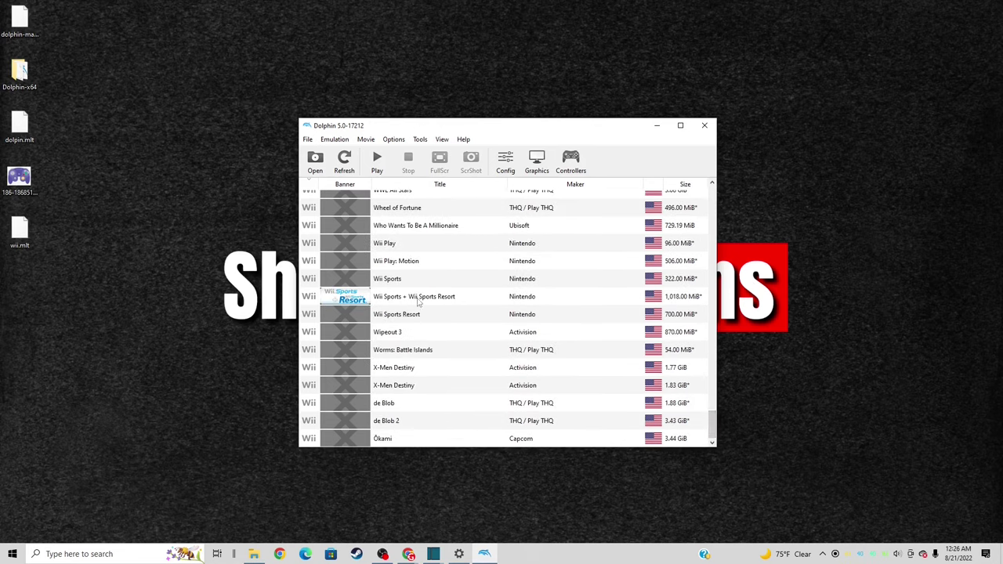